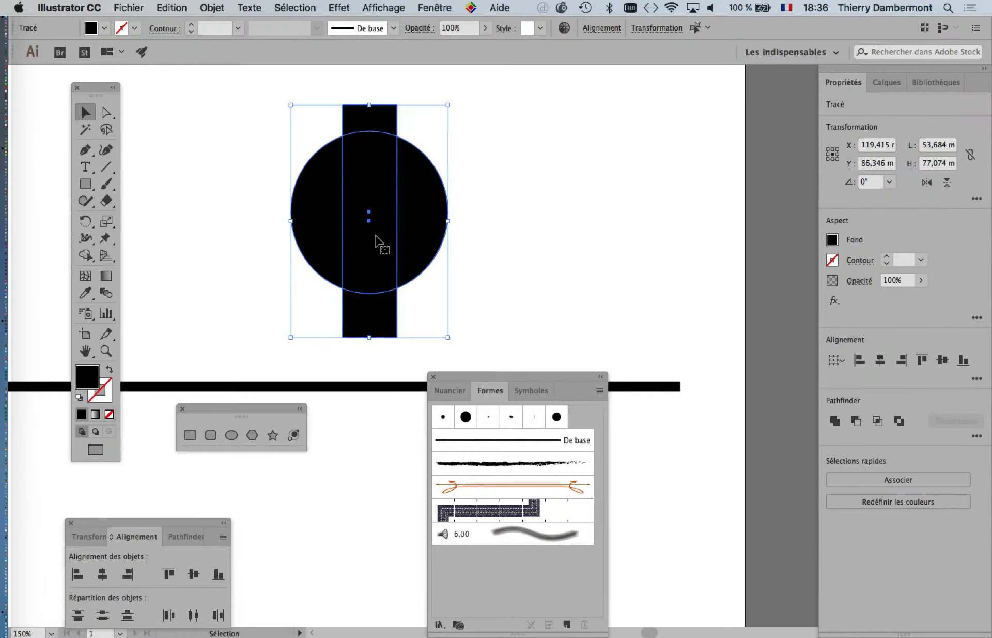
Step: Display the Pathfinder panel and place it beside the selected circle and vertical bar, clear of the Formes panel
{"action": "left_click_drag", "start_coordinate": [469, 373], "coordinate": [634, 408]}
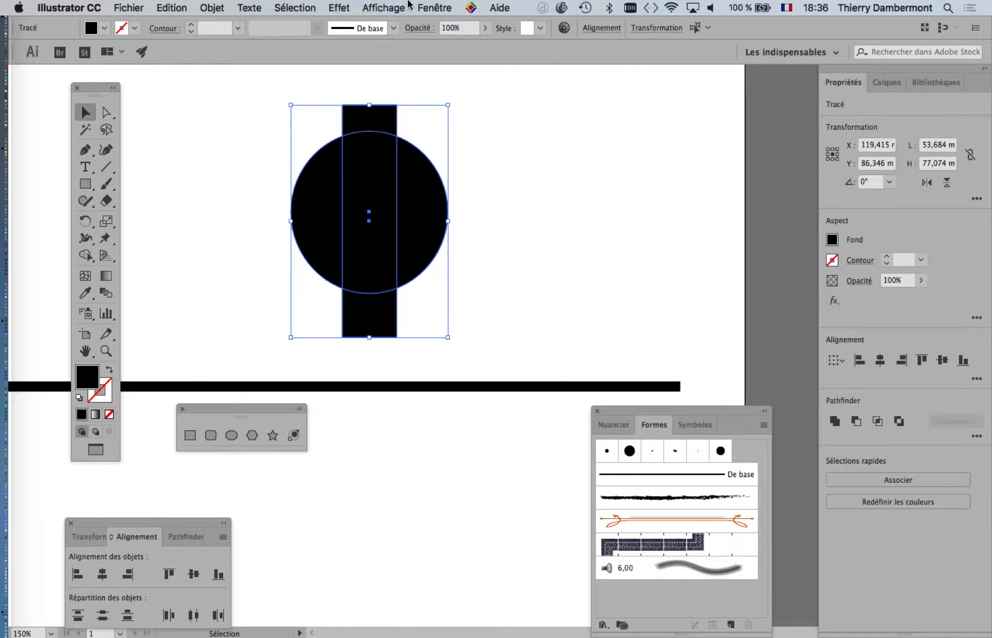
{"action": "left_click", "coordinate": [427, 7]}
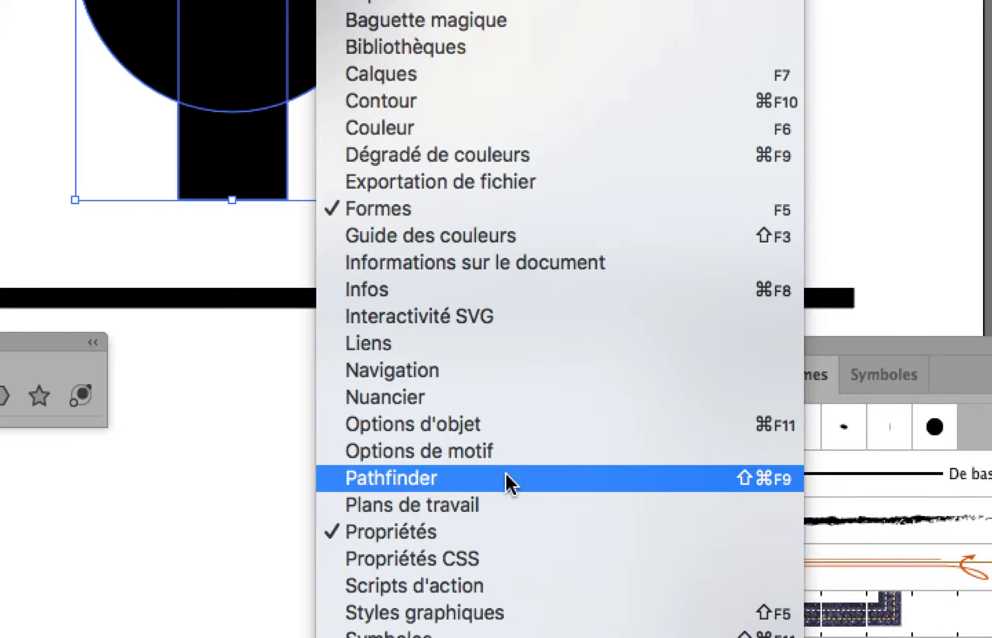
{"action": "left_click", "coordinate": [506, 474]}
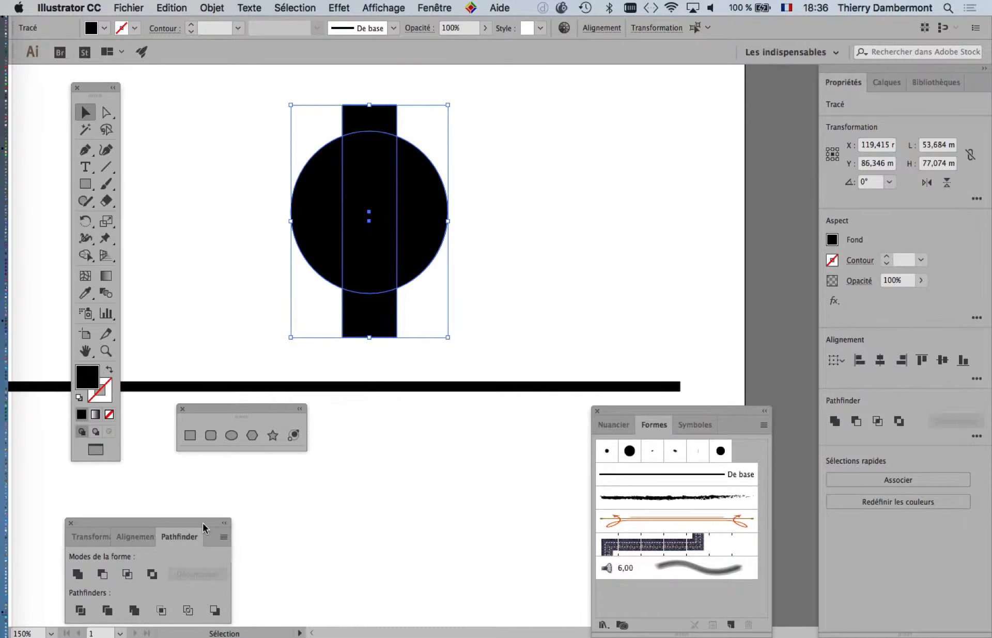
{"action": "left_click_drag", "start_coordinate": [204, 527], "coordinate": [646, 123]}
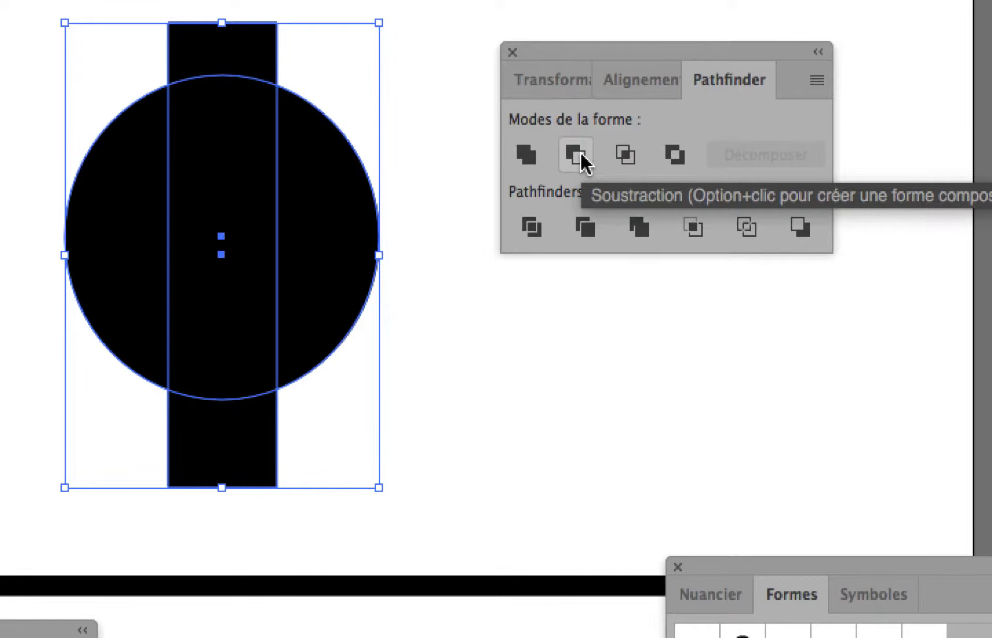
{"action": "left_click_drag", "start_coordinate": [590, 52], "coordinate": [498, 91]}
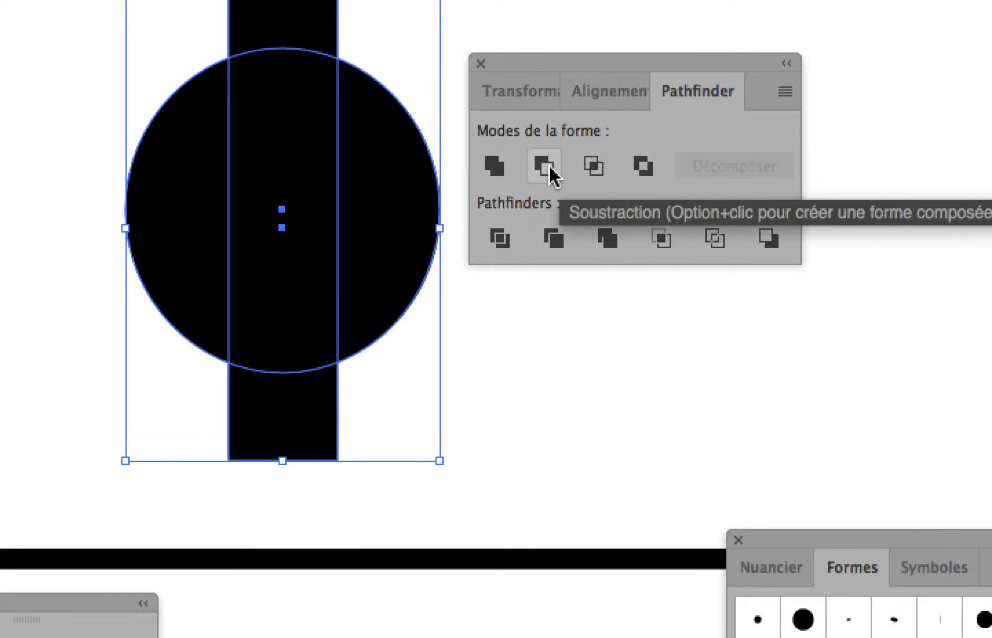
Step: Subtract the vertical bar from the circle with the Soustraction shape mode, then move the Pathfinder panel away from the artwork
{"action": "left_click", "coordinate": [546, 166]}
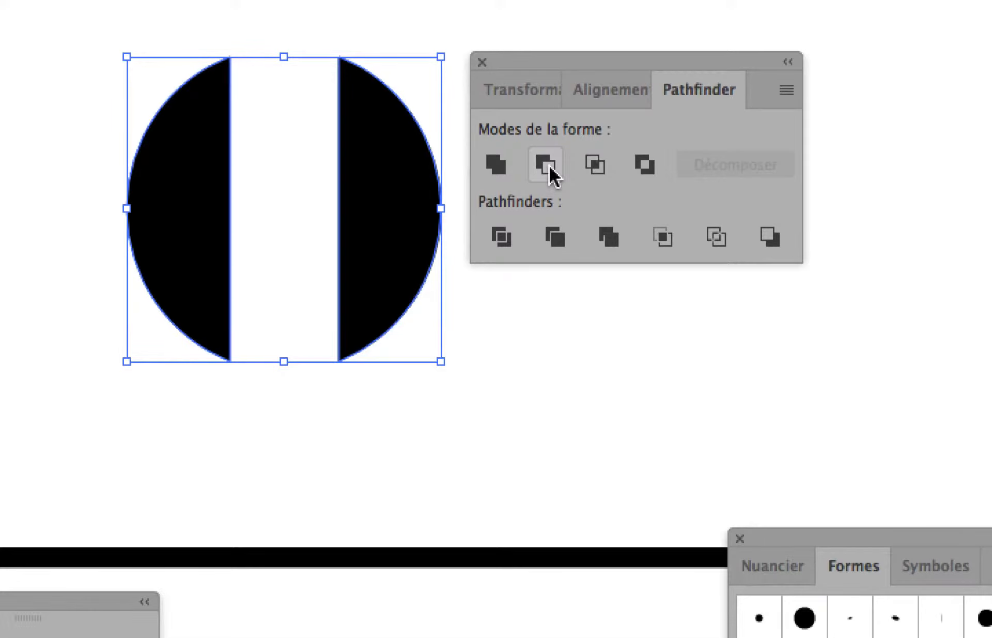
{"action": "left_click", "coordinate": [549, 166]}
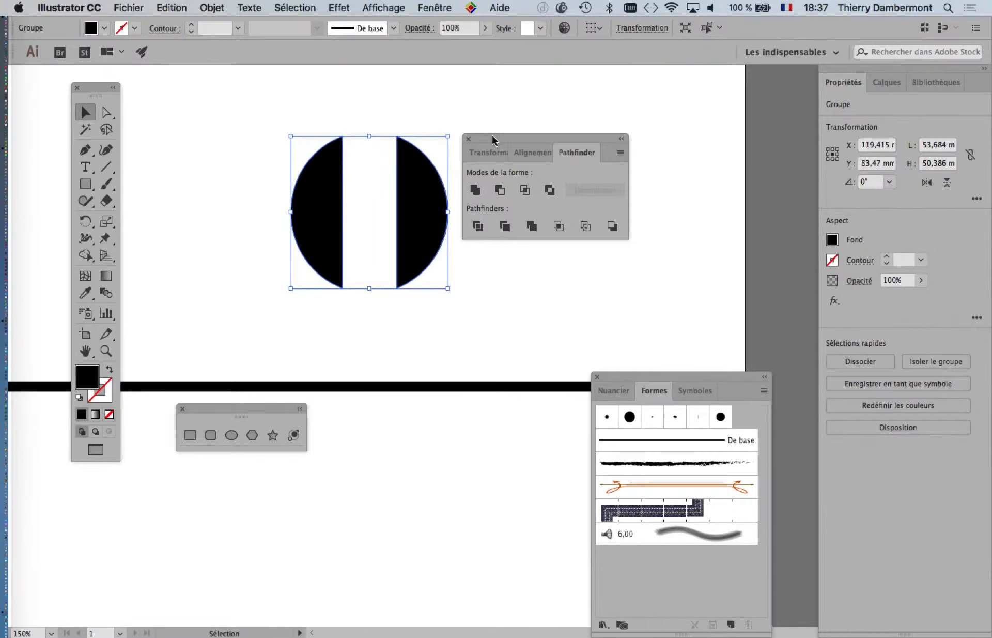
{"action": "left_click_drag", "start_coordinate": [492, 135], "coordinate": [678, 119]}
Step: Select and deselect the two half-discs several times to examine whether they behave as a single object
{"action": "key", "text": "a"}
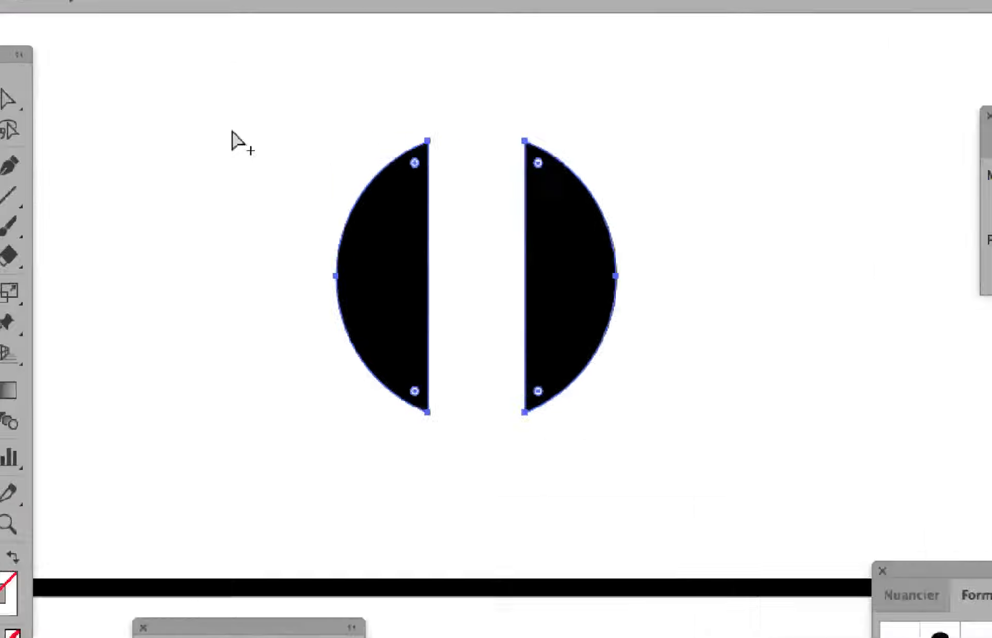
{"action": "key", "text": "v"}
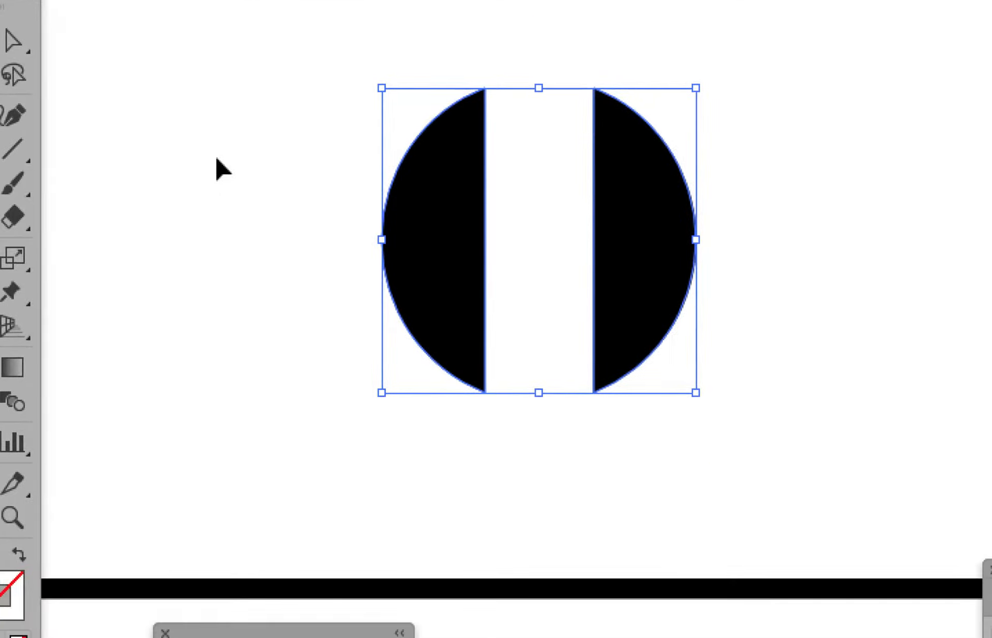
{"action": "left_click", "coordinate": [217, 168]}
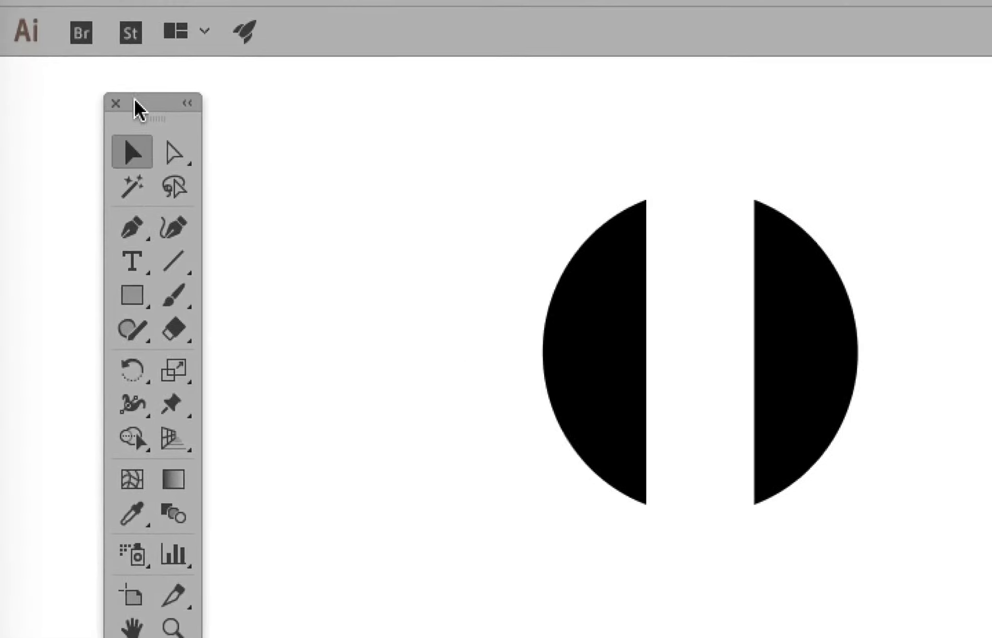
{"action": "left_click_drag", "start_coordinate": [135, 101], "coordinate": [419, 129]}
{"action": "left_click", "coordinate": [616, 343]}
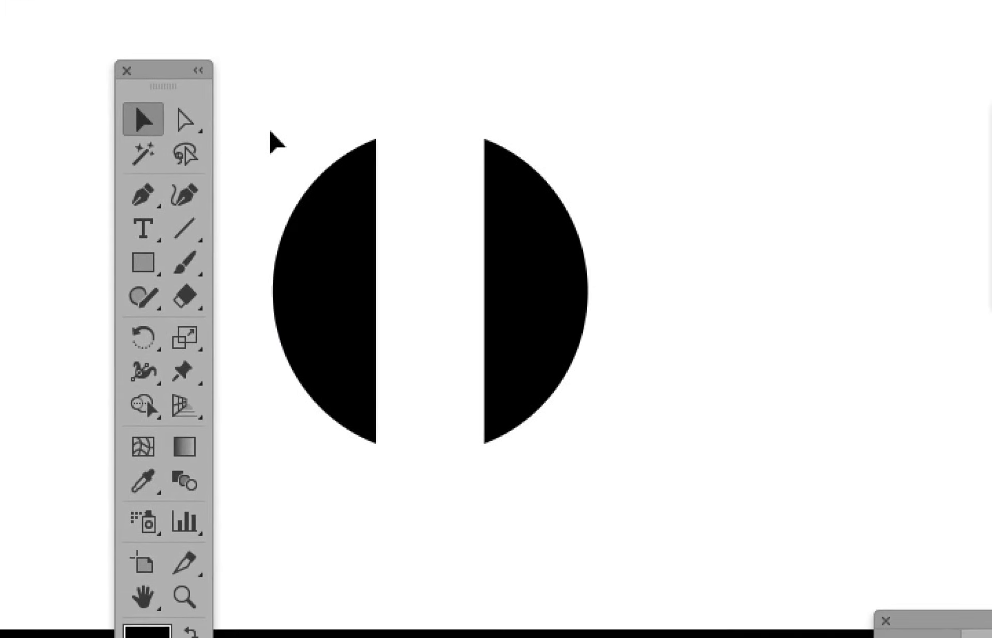
{"action": "left_click", "coordinate": [299, 253]}
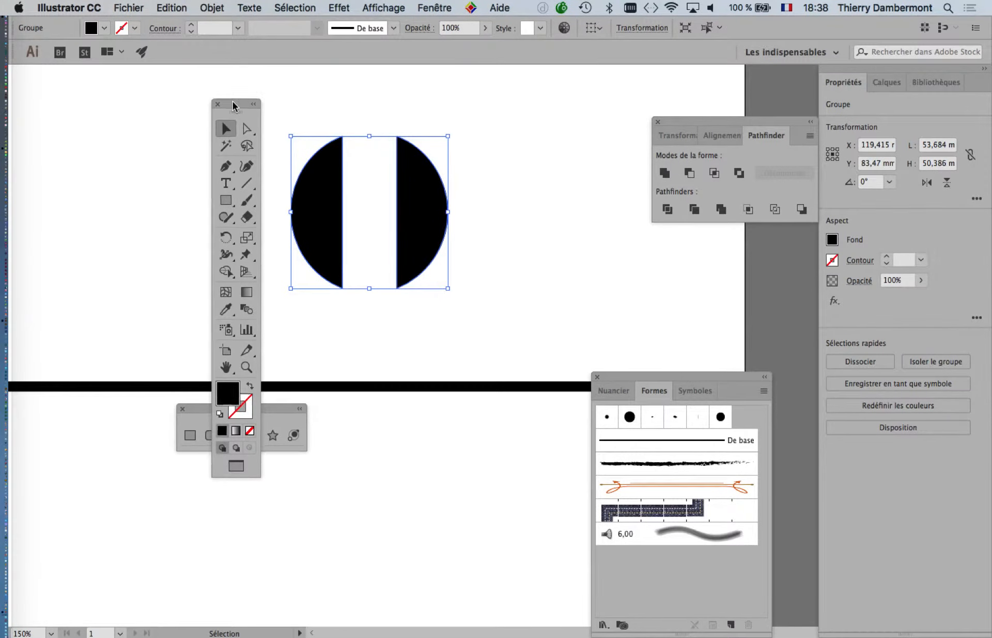
{"action": "left_click_drag", "start_coordinate": [233, 101], "coordinate": [76, 124]}
{"action": "left_click", "coordinate": [424, 319]}
{"action": "left_click", "coordinate": [390, 237]}
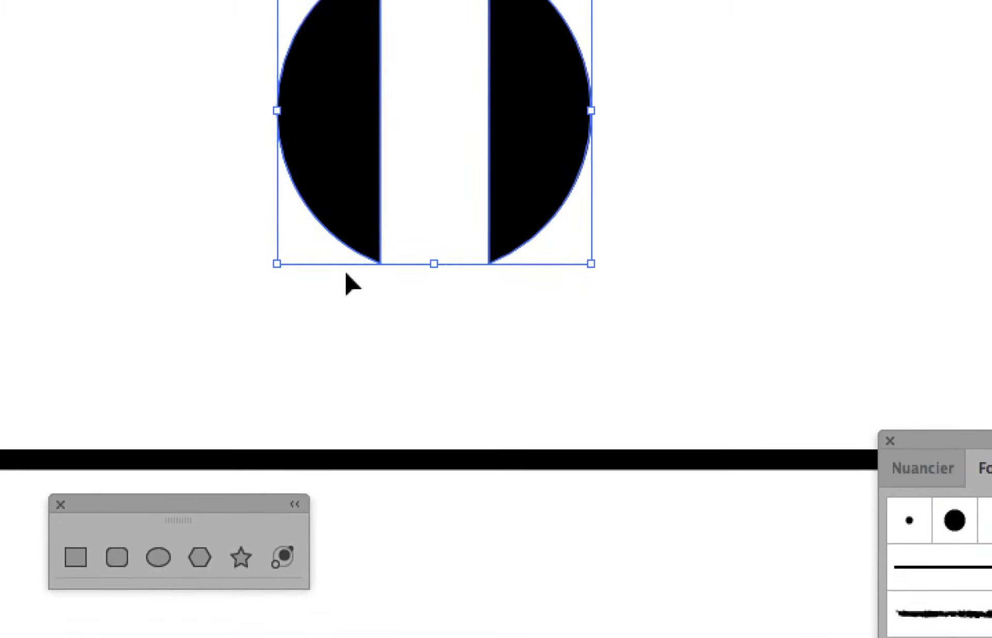
{"action": "left_click", "coordinate": [262, 353]}
{"action": "left_click", "coordinate": [263, 284]}
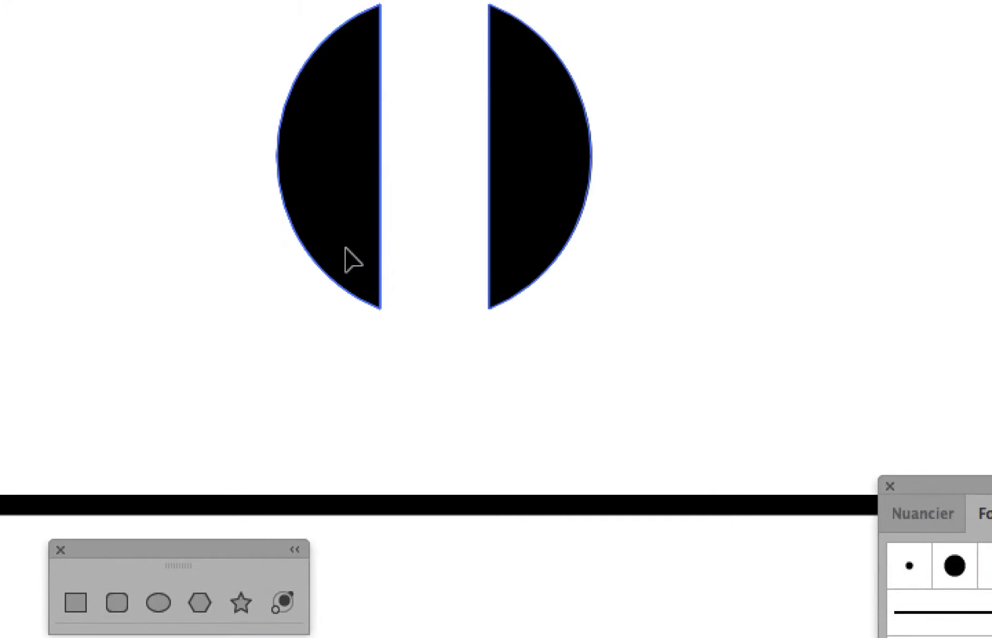
{"action": "left_click", "coordinate": [284, 374]}
{"action": "left_click", "coordinate": [510, 200]}
{"action": "left_click", "coordinate": [485, 320]}
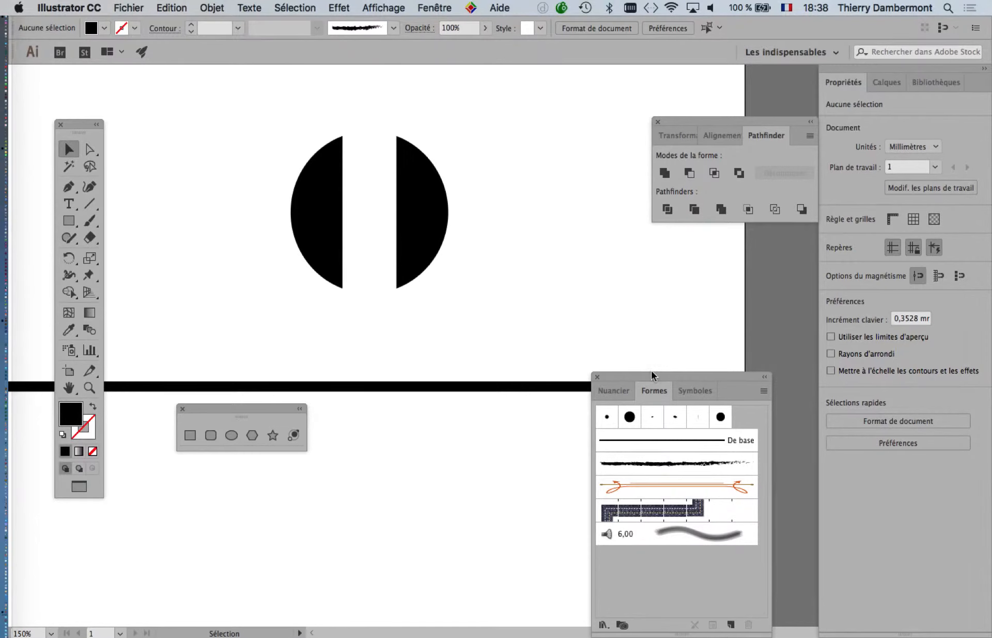
Step: Detach the Calques panel as a floating panel near the artwork, expand Calque 1 and widen the panel
{"action": "left_click", "coordinate": [448, 6]}
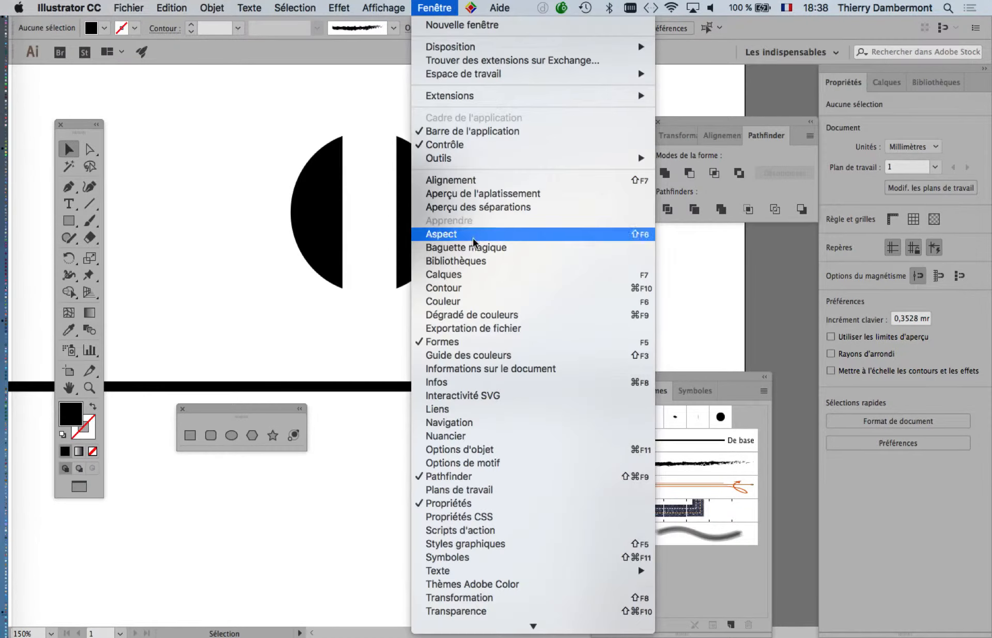
{"action": "left_click", "coordinate": [489, 281]}
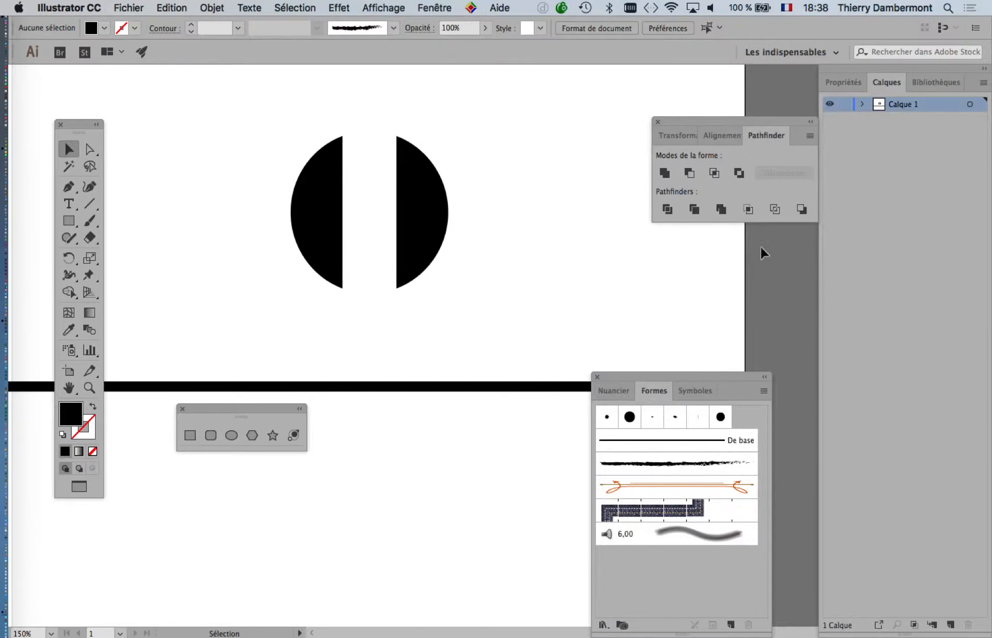
{"action": "left_click_drag", "start_coordinate": [873, 82], "coordinate": [702, 141]}
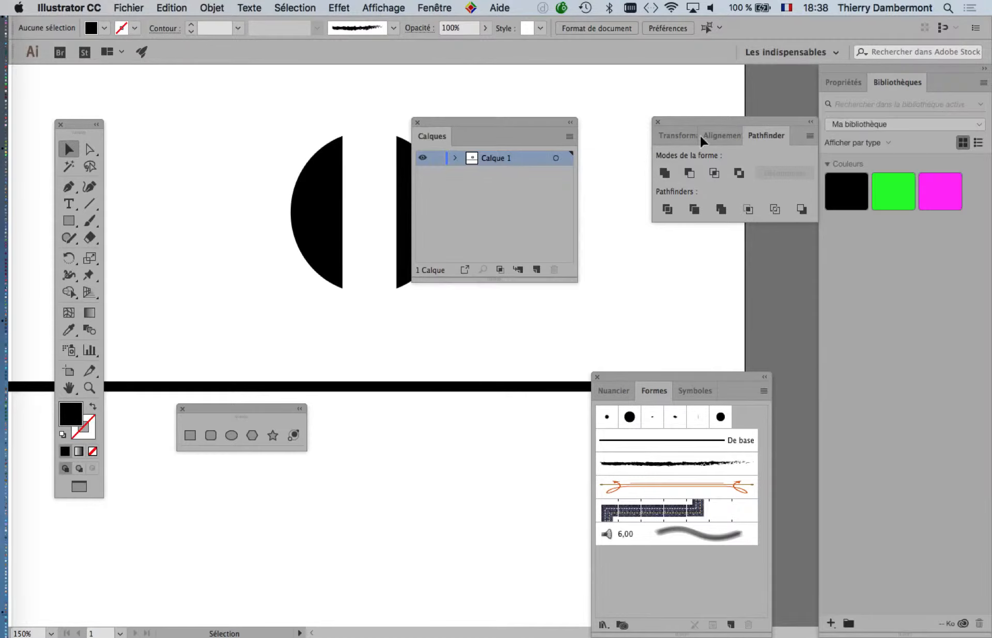
{"action": "left_click", "coordinate": [982, 73]}
{"action": "left_click_drag", "start_coordinate": [478, 124], "coordinate": [559, 106]}
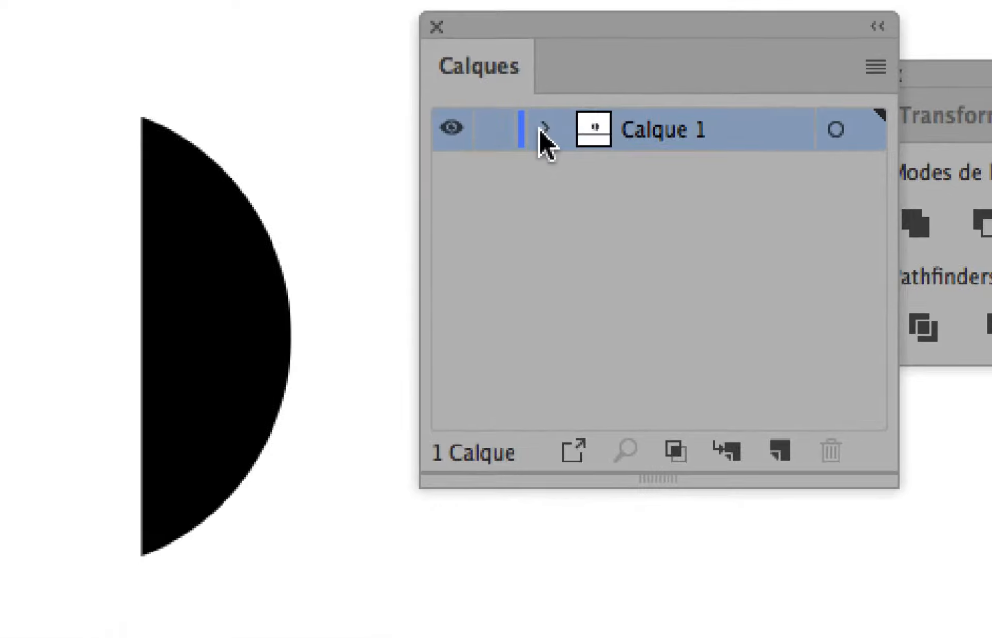
{"action": "left_click", "coordinate": [491, 209]}
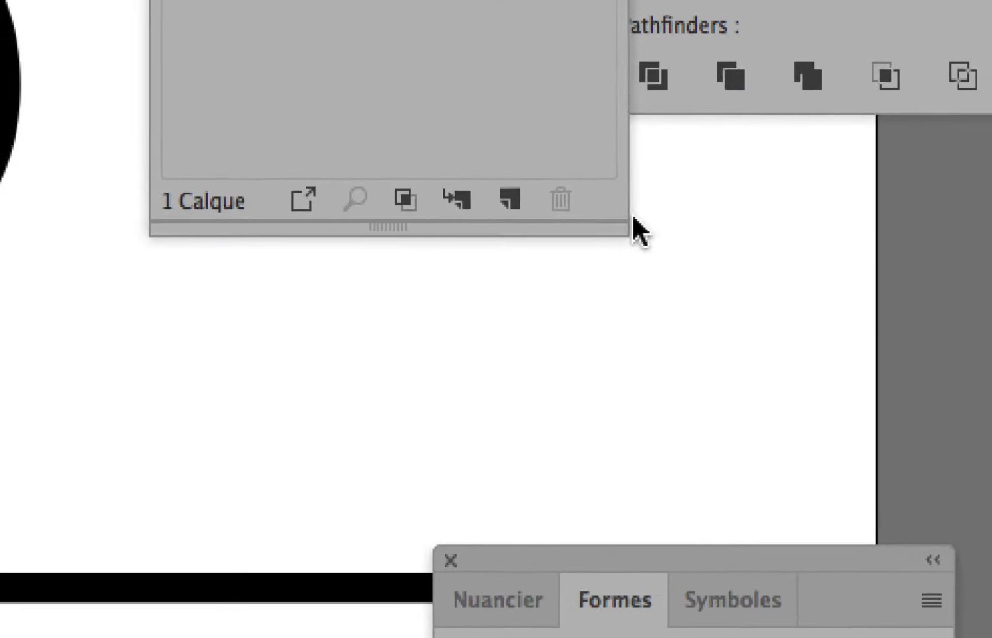
{"action": "left_click_drag", "start_coordinate": [675, 308], "coordinate": [991, 239]}
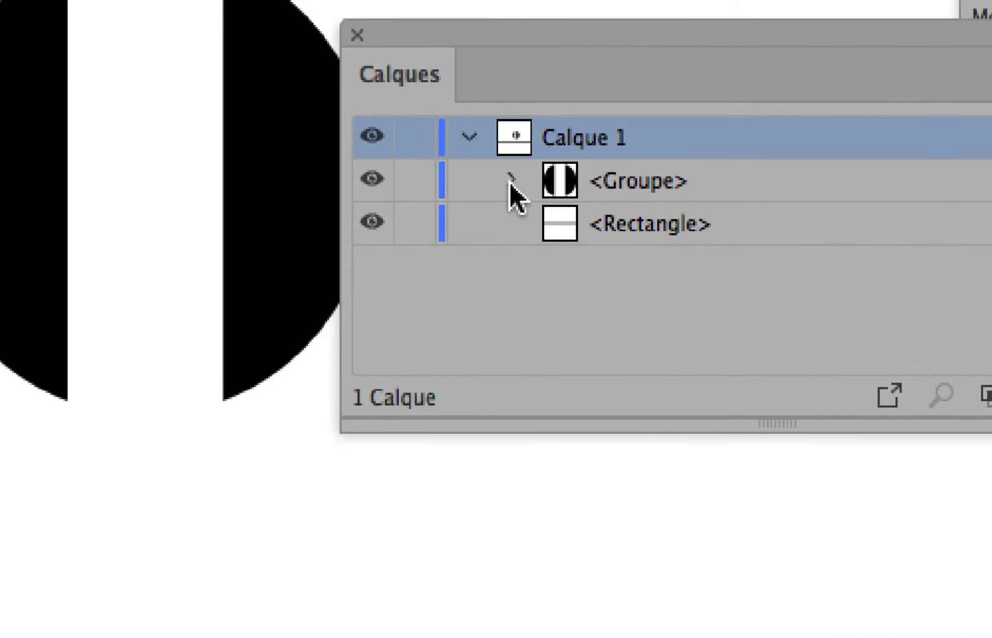
Step: Expand the group inside Calque 1 and target its left half-disc path from the layer list
{"action": "left_click", "coordinate": [36, 180]}
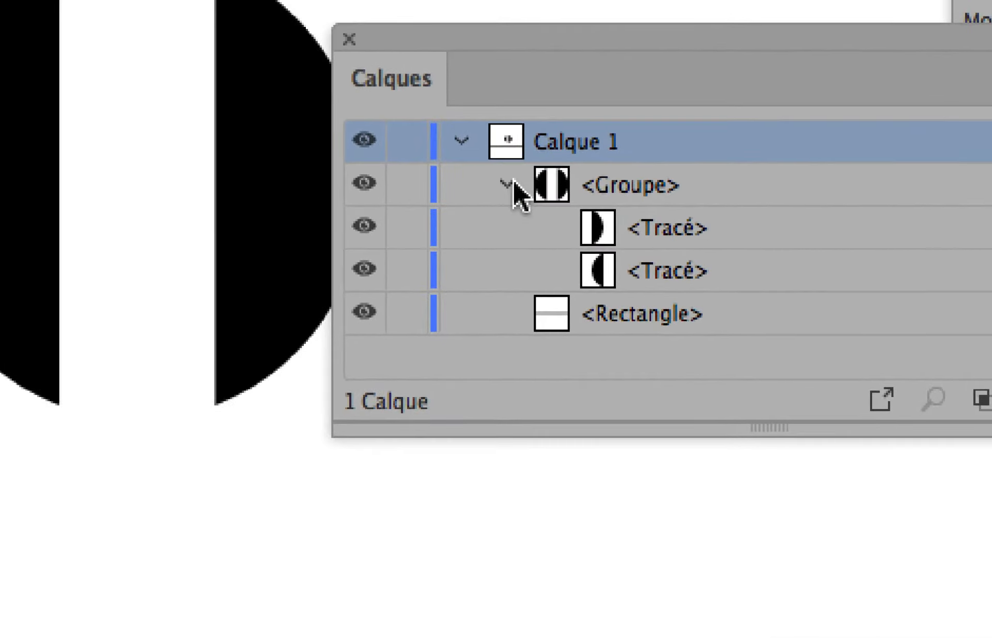
{"action": "left_click", "coordinate": [506, 184]}
{"action": "left_click", "coordinate": [507, 184]}
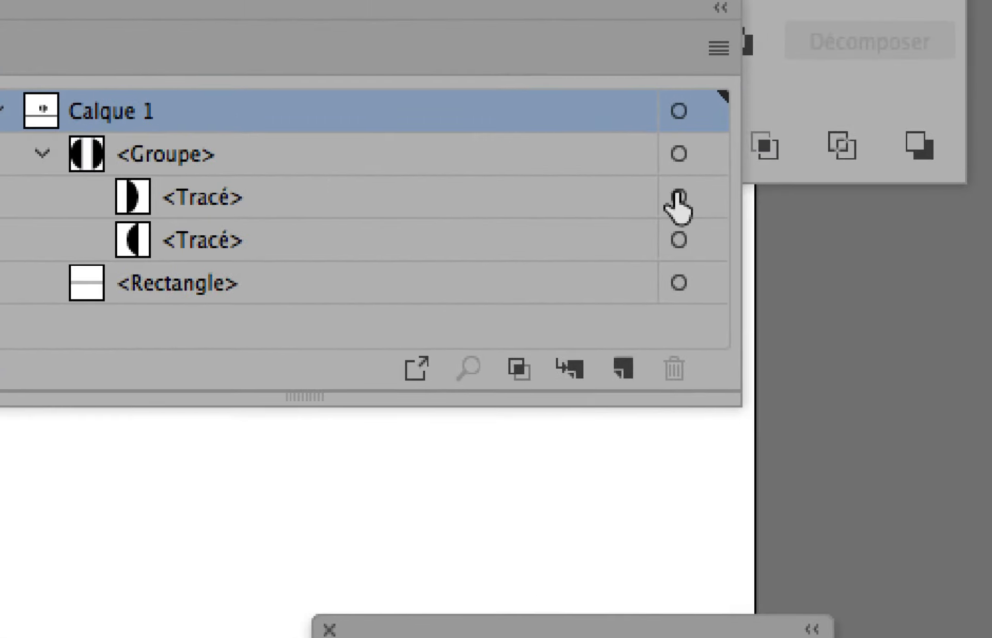
{"action": "left_click", "coordinate": [678, 240]}
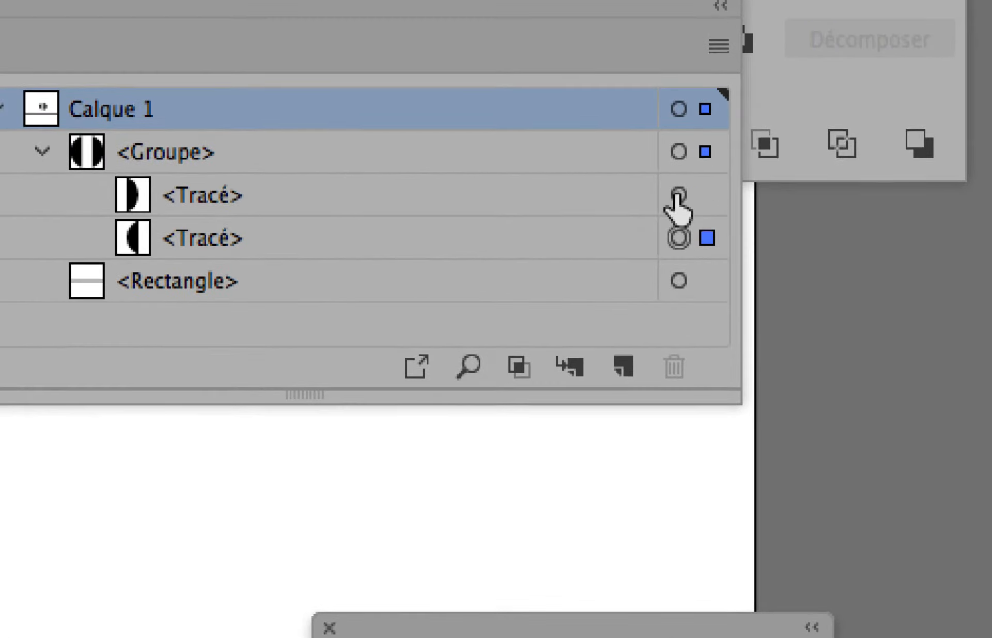
{"action": "left_click", "coordinate": [678, 197]}
{"action": "left_click", "coordinate": [678, 215]}
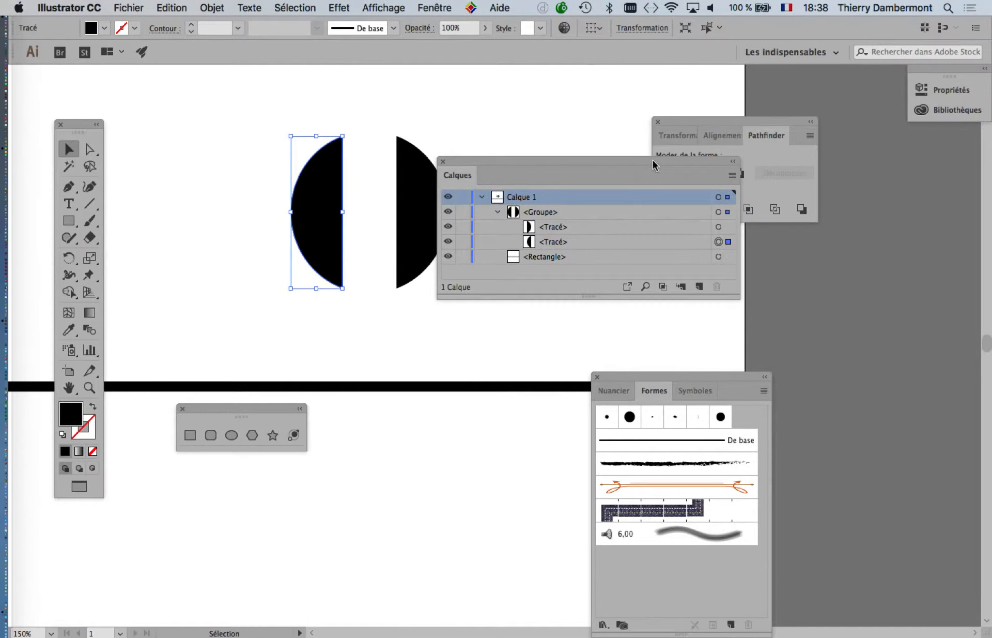
Step: Place the Calques panel below the two half-discs and collapse the group in the layer list
{"action": "left_click_drag", "start_coordinate": [654, 165], "coordinate": [181, 139]}
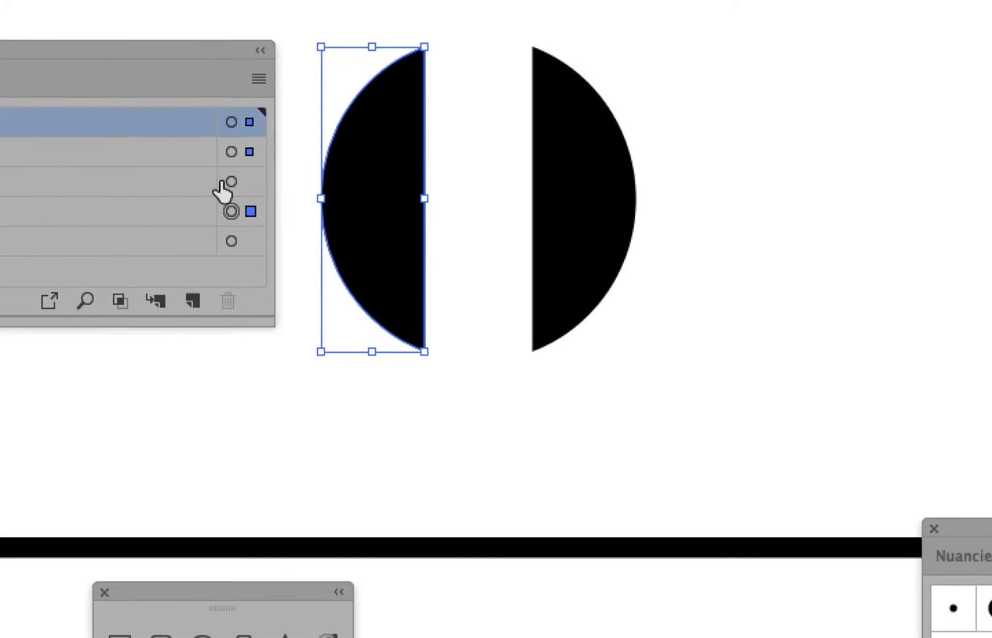
{"action": "left_click", "coordinate": [311, 269]}
{"action": "left_click", "coordinate": [224, 190]}
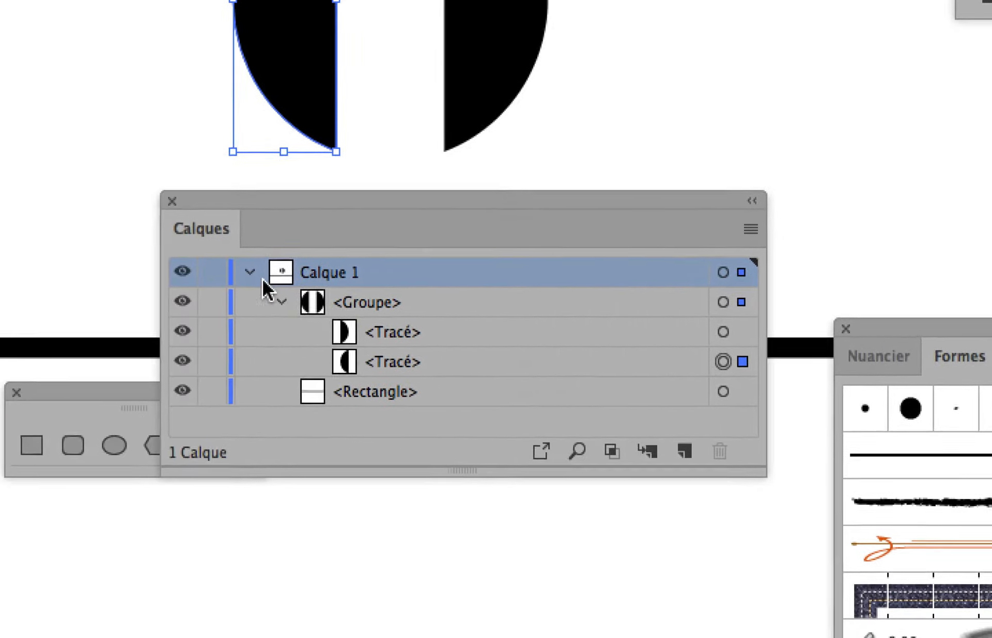
{"action": "left_click", "coordinate": [48, 356]}
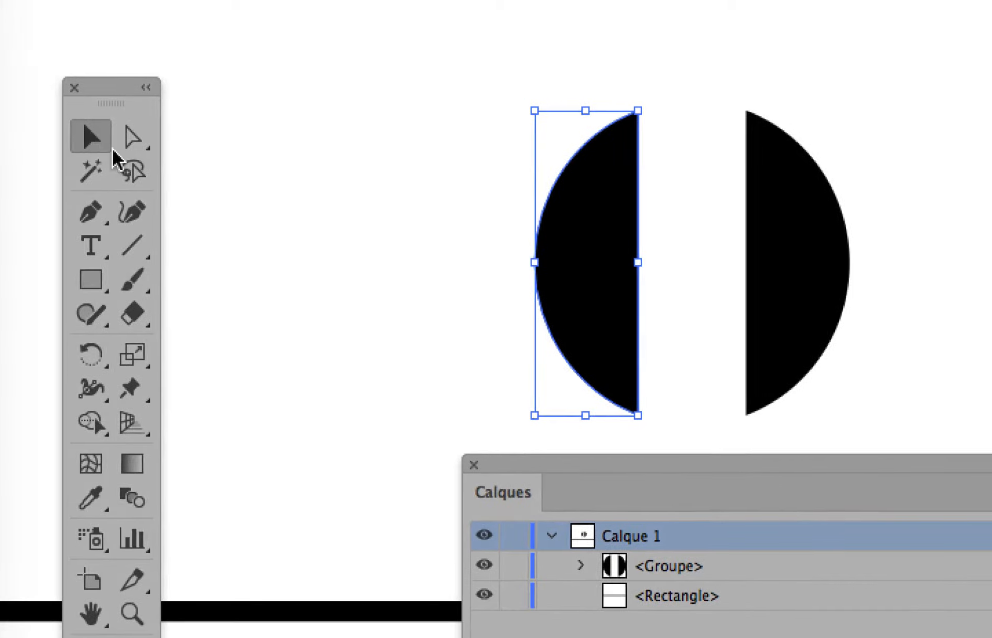
Step: Select both half-discs together as a group with the Selection tool, then deselect them
{"action": "left_click", "coordinate": [290, 102]}
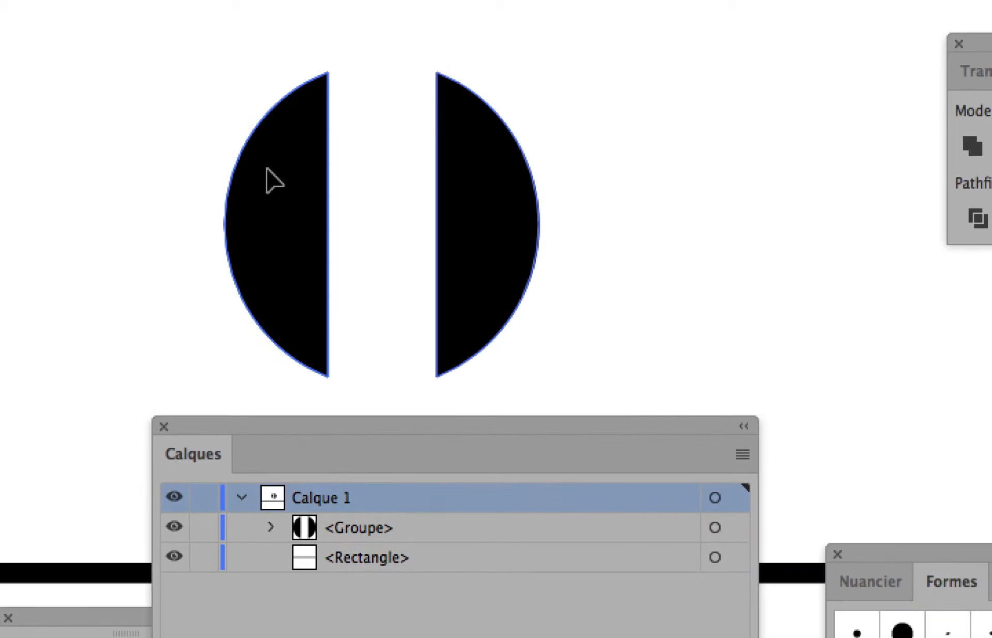
{"action": "left_click", "coordinate": [358, 191]}
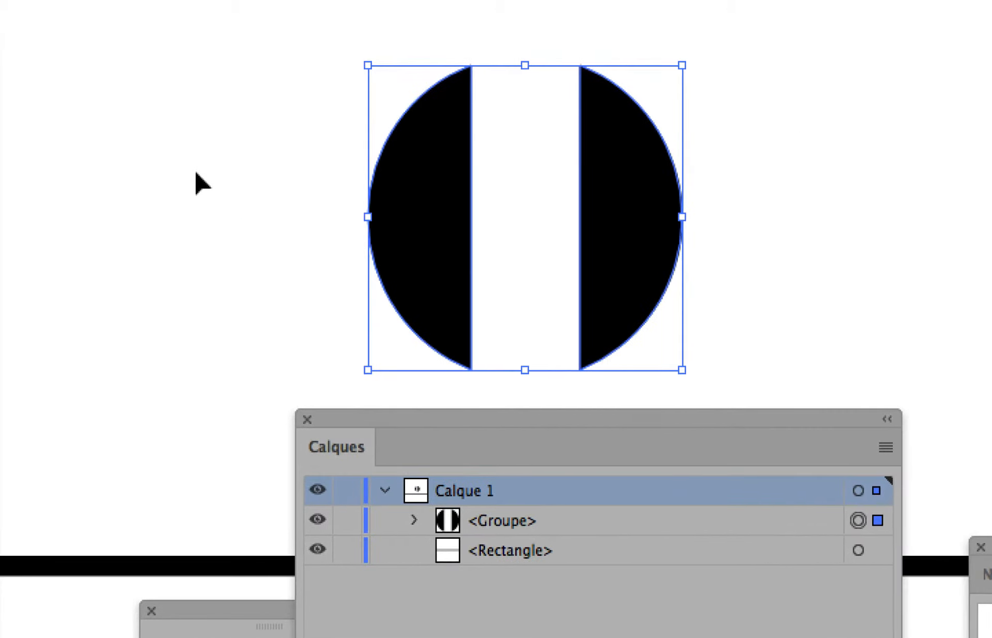
{"action": "left_click", "coordinate": [151, 172]}
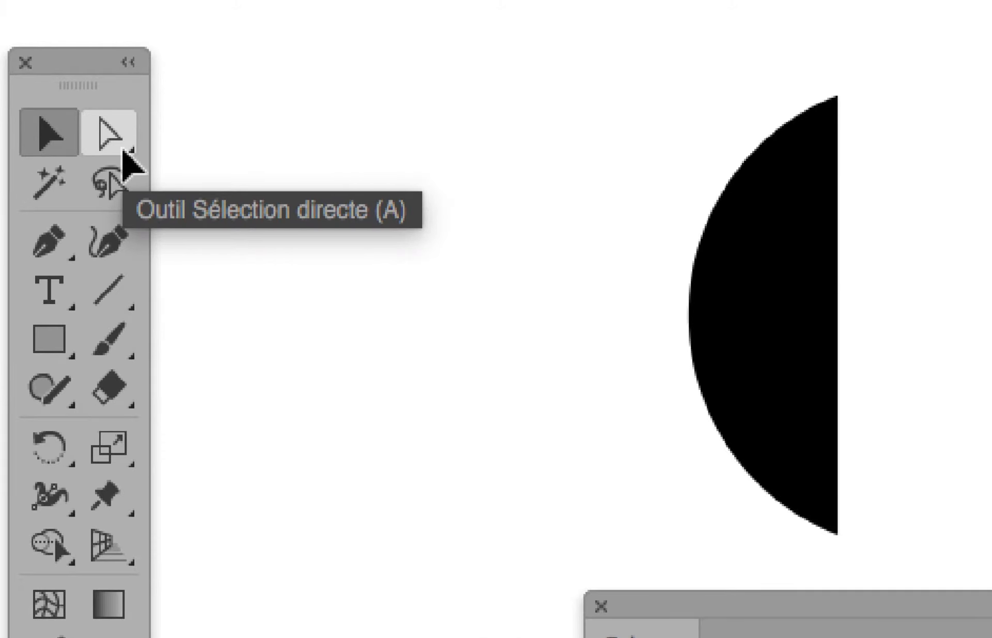
Step: Detach the direct selection tools as a floating panel and select only the left half-disc with Sélection directe progressive
{"action": "left_click", "coordinate": [124, 152]}
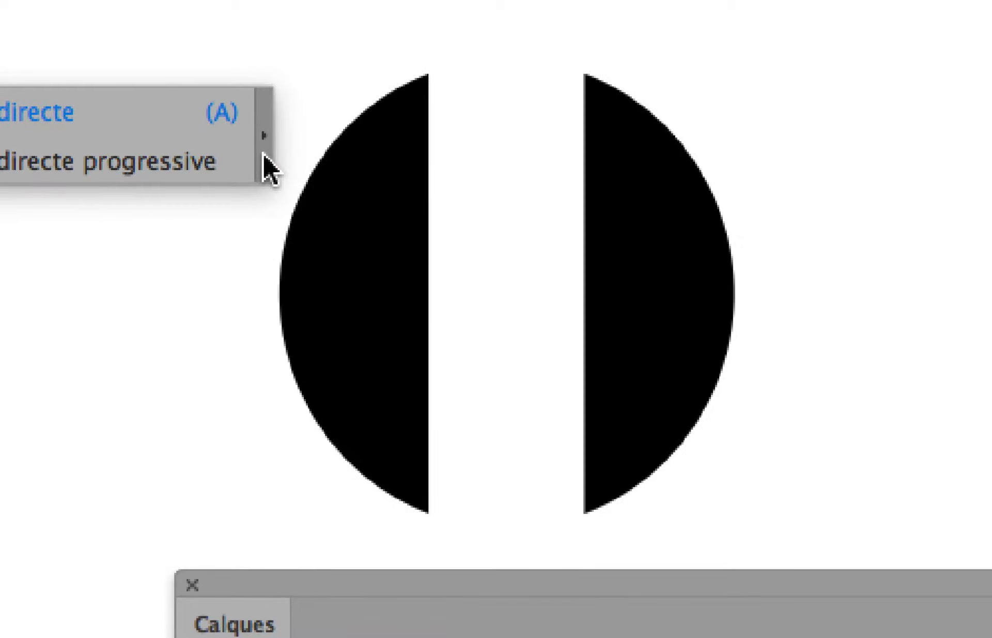
{"action": "left_click", "coordinate": [593, 141]}
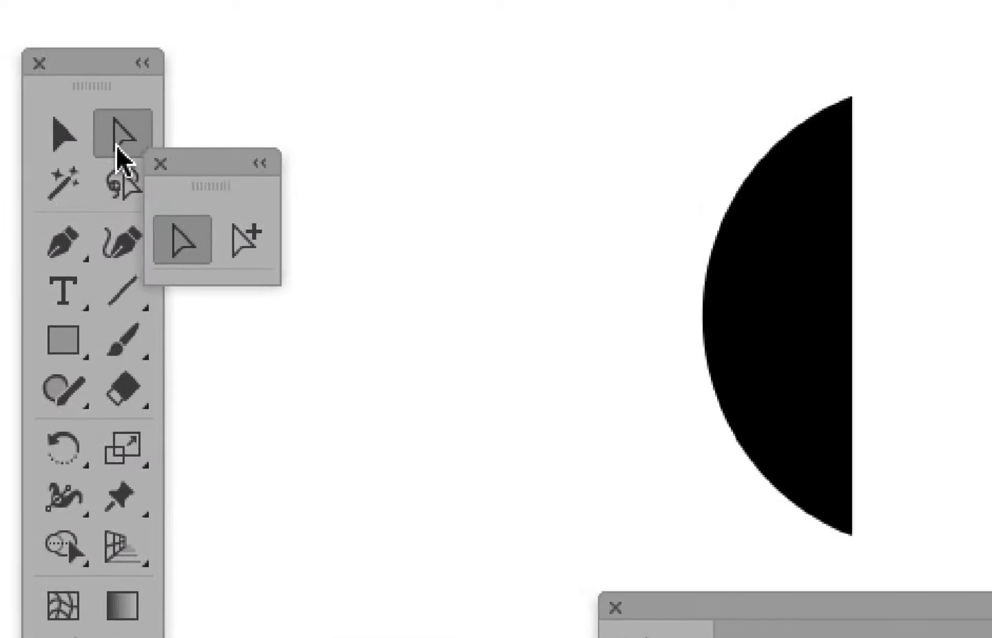
{"action": "left_click_drag", "start_coordinate": [187, 166], "coordinate": [522, 86]}
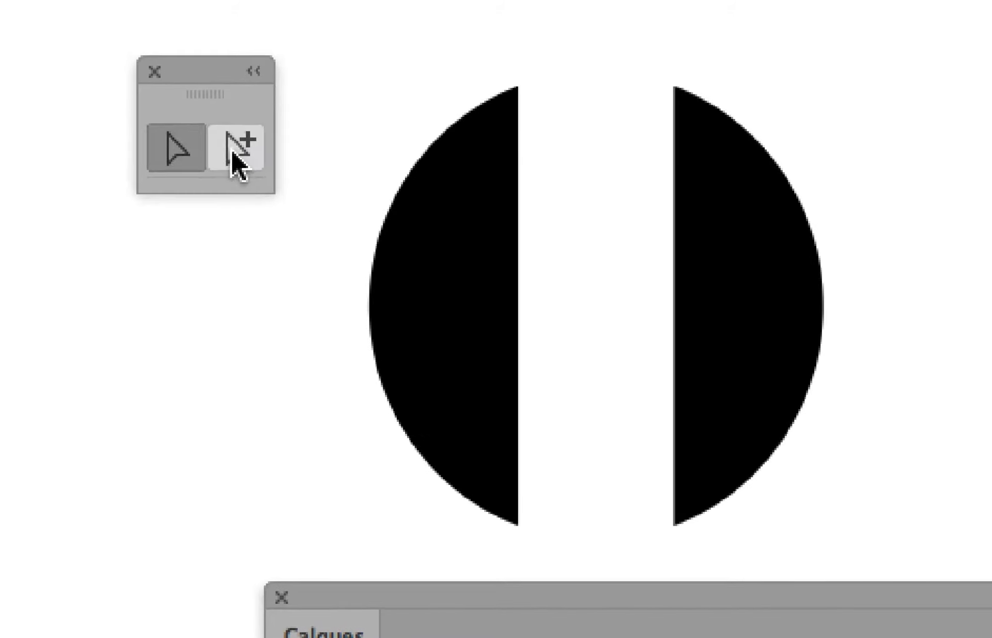
{"action": "left_click", "coordinate": [577, 163]}
{"action": "left_click", "coordinate": [277, 166]}
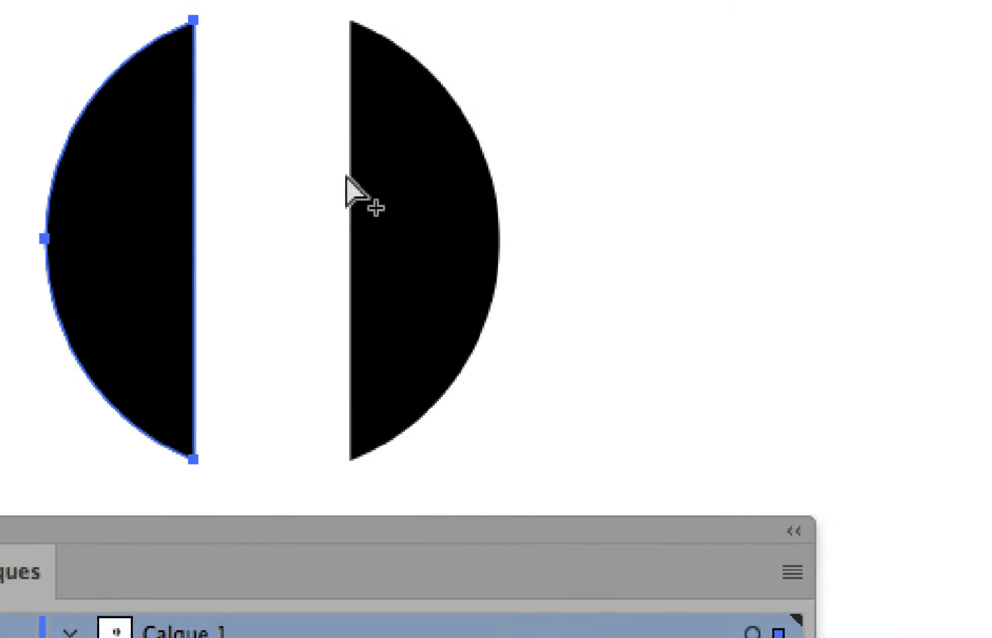
Step: Select the half-discs individually with Sélection directe progressive, and extend the selection to the whole group containing both halves
{"action": "left_click", "coordinate": [561, 207]}
{"action": "left_click", "coordinate": [295, 211]}
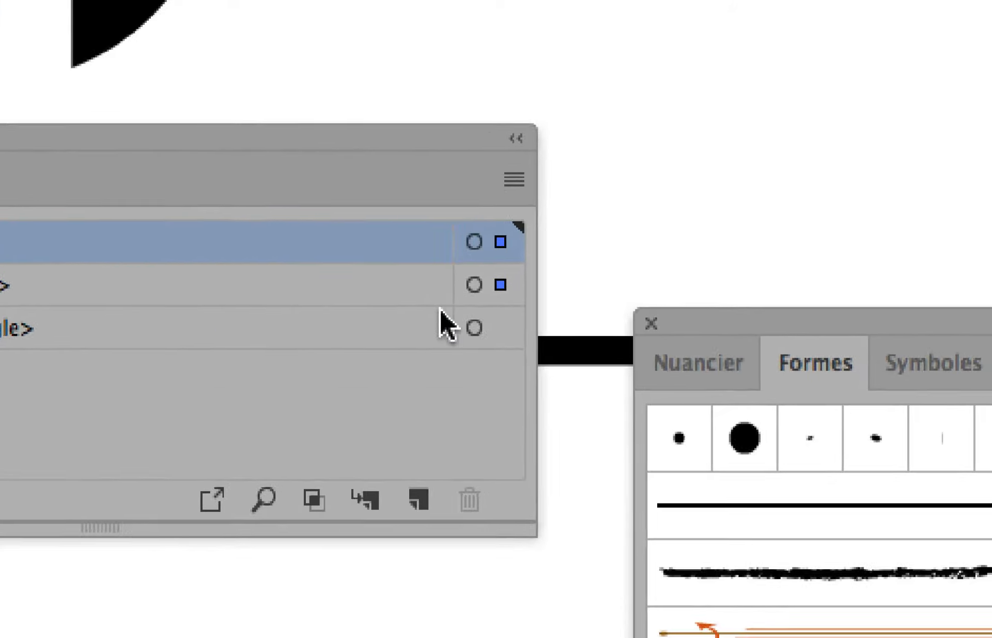
{"action": "left_click", "coordinate": [920, 545]}
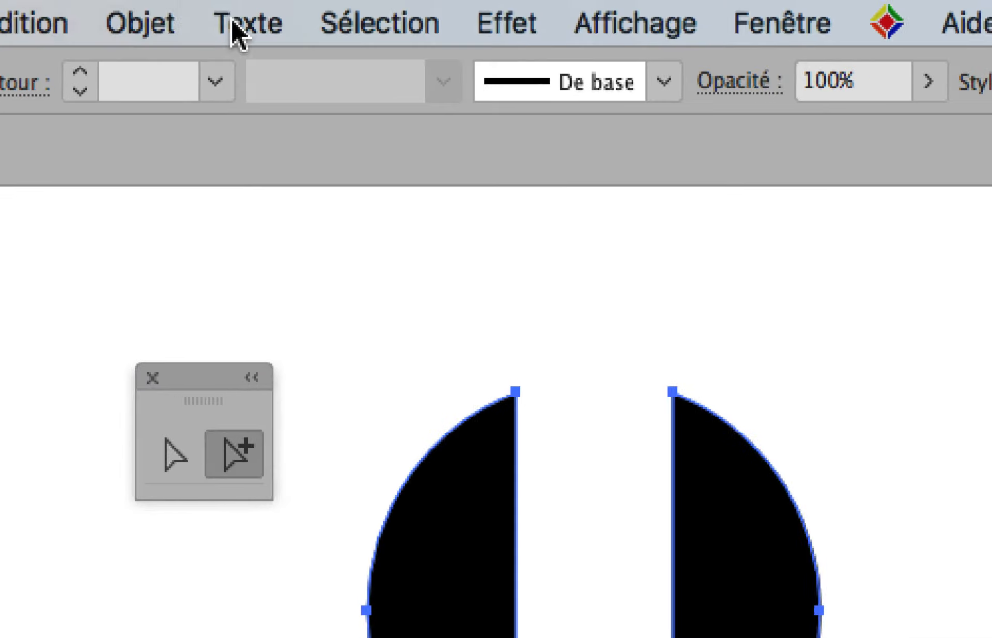
{"action": "left_click", "coordinate": [136, 15]}
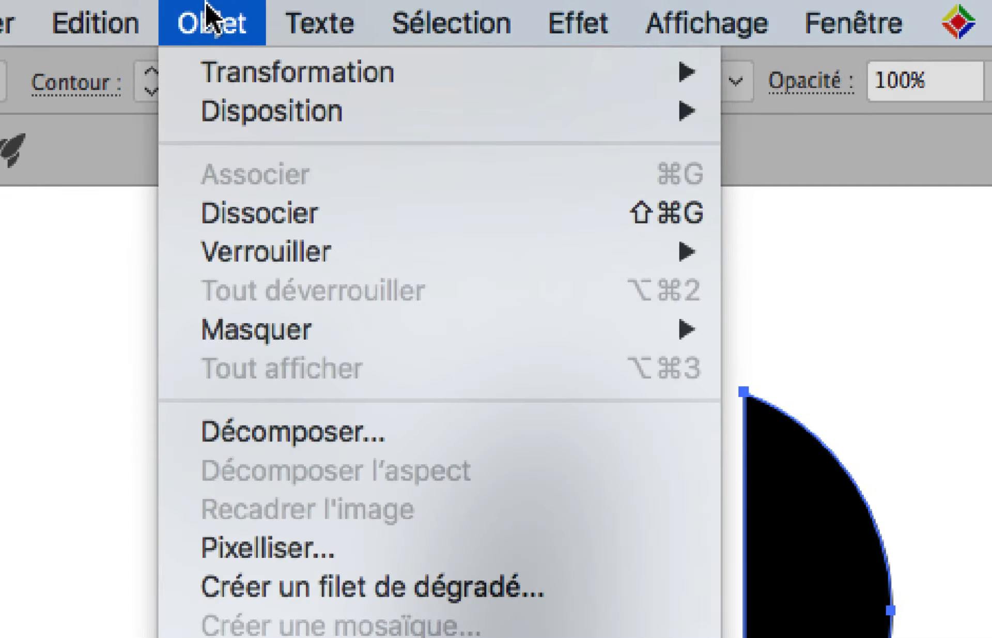
{"action": "left_click", "coordinate": [206, 5]}
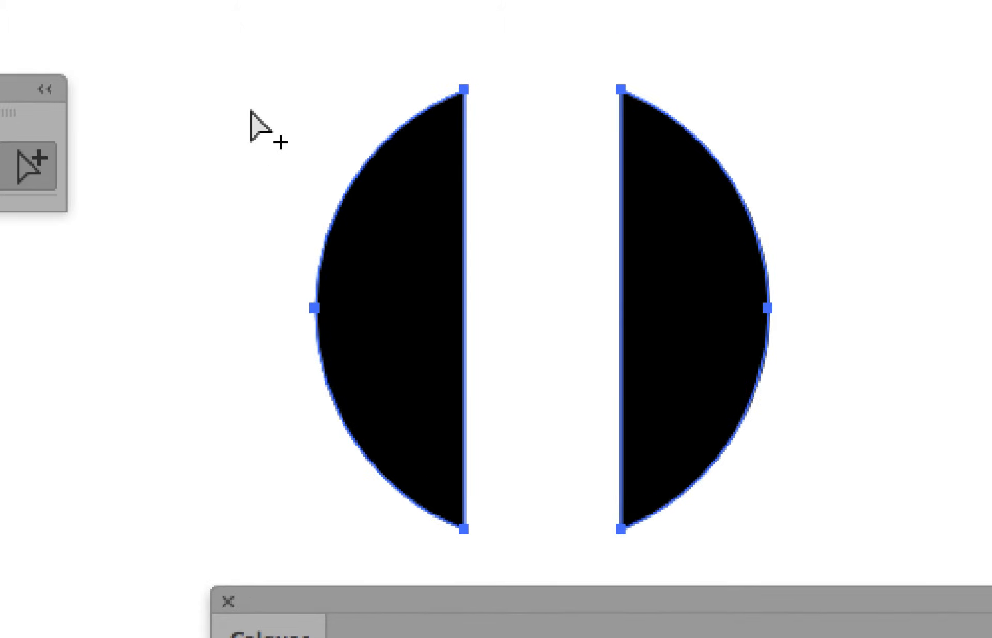
Step: Clear the selection, select the left half-disc with Sélection directe progressive, and extend the selection to its parent group
{"action": "left_click", "coordinate": [411, 67]}
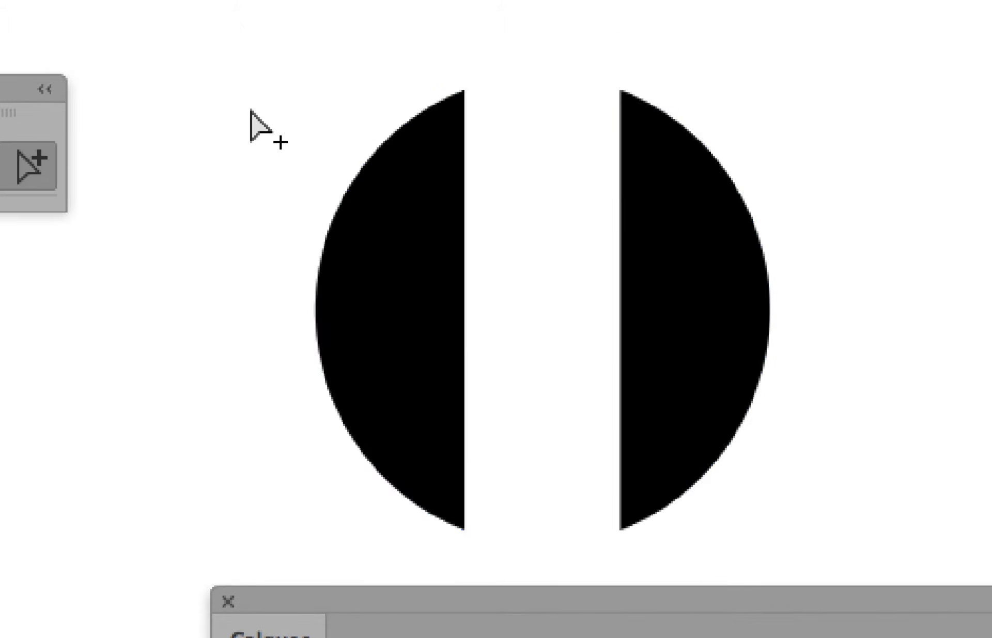
{"action": "left_click", "coordinate": [519, 145]}
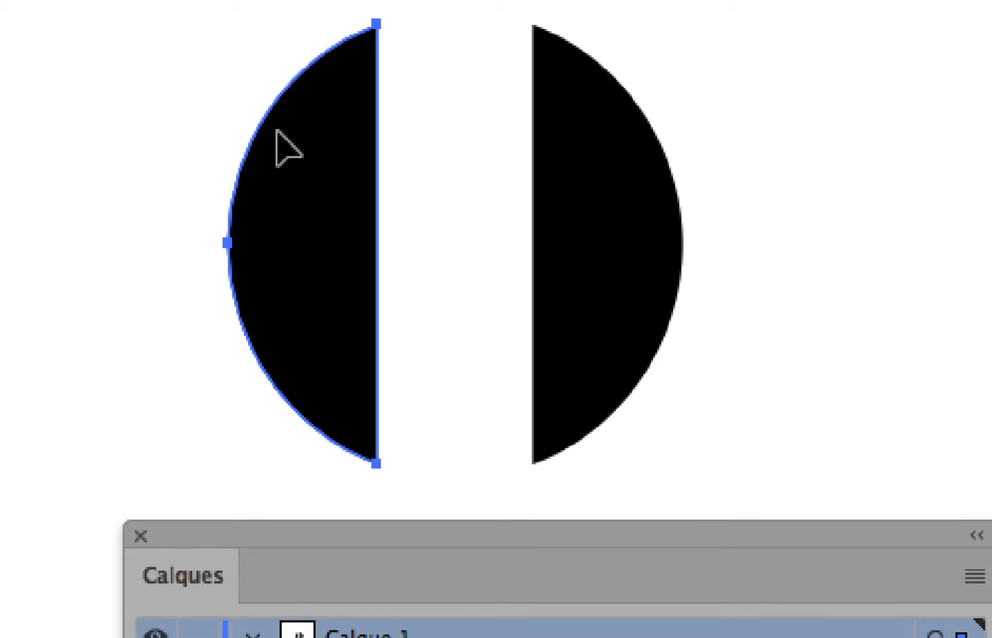
{"action": "left_click", "coordinate": [277, 131]}
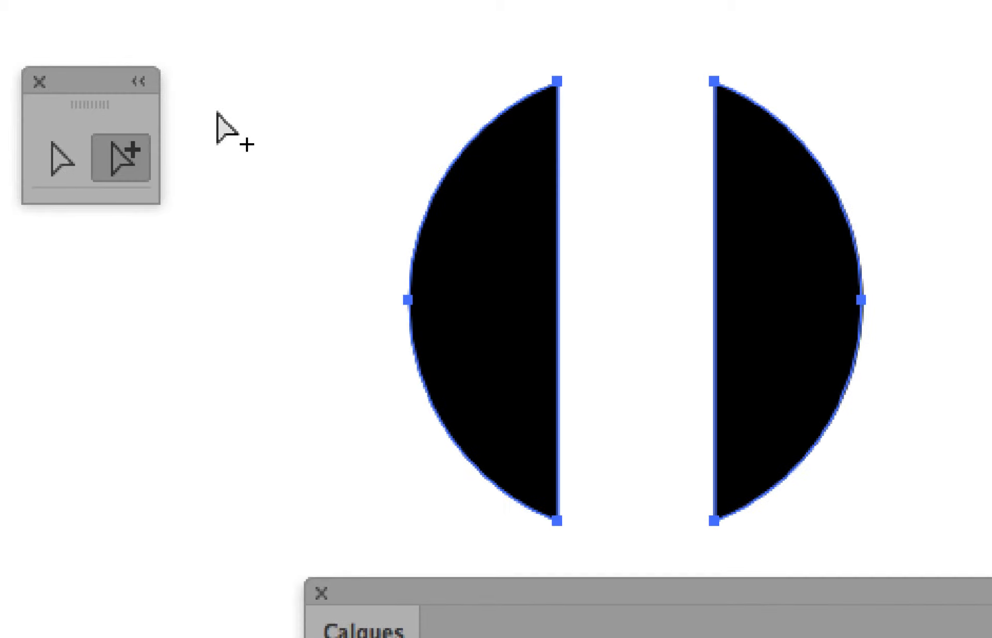
Step: Deselect both half-discs and reselect only the left one with Sélection directe progressive
{"action": "left_click", "coordinate": [240, 110]}
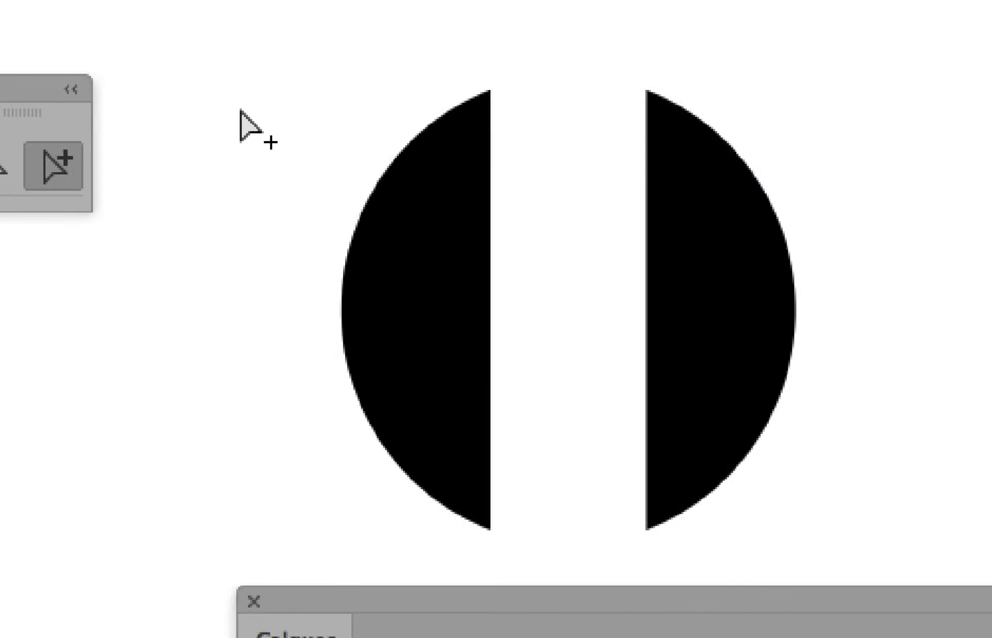
{"action": "left_click", "coordinate": [387, 228]}
{"action": "left_click", "coordinate": [278, 141]}
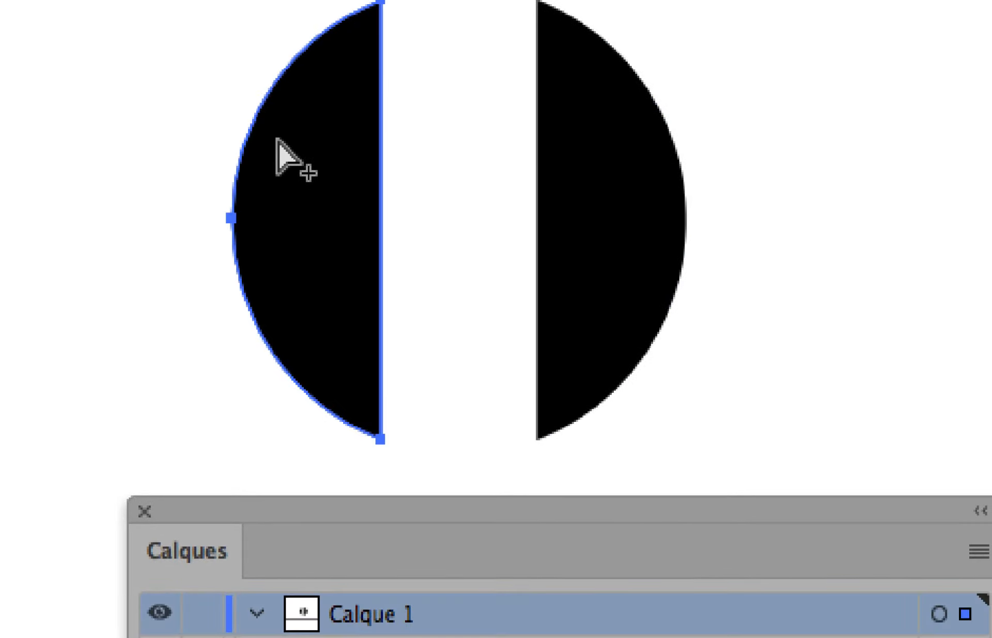